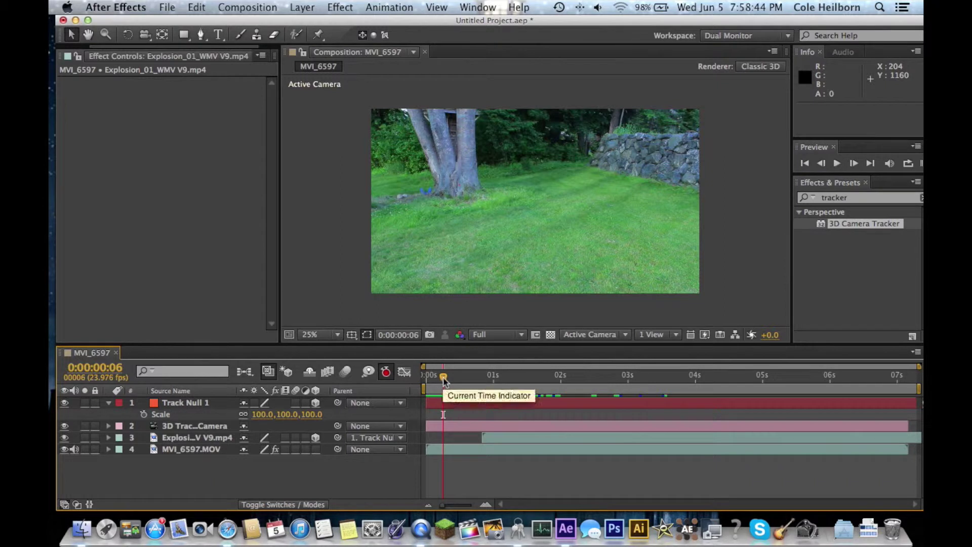
# Build composition MVI_6598 from MVI_6597.MOV and the explosion clip, selecting the lawn layer
pyautogui.moveTo(444, 376); pyautogui.dragTo(579, 380)
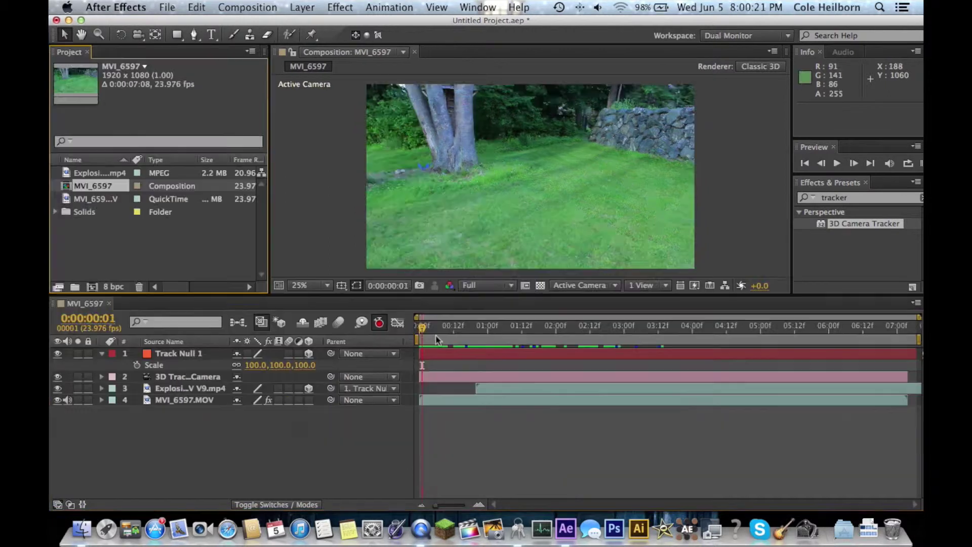
pyautogui.click(97, 198)
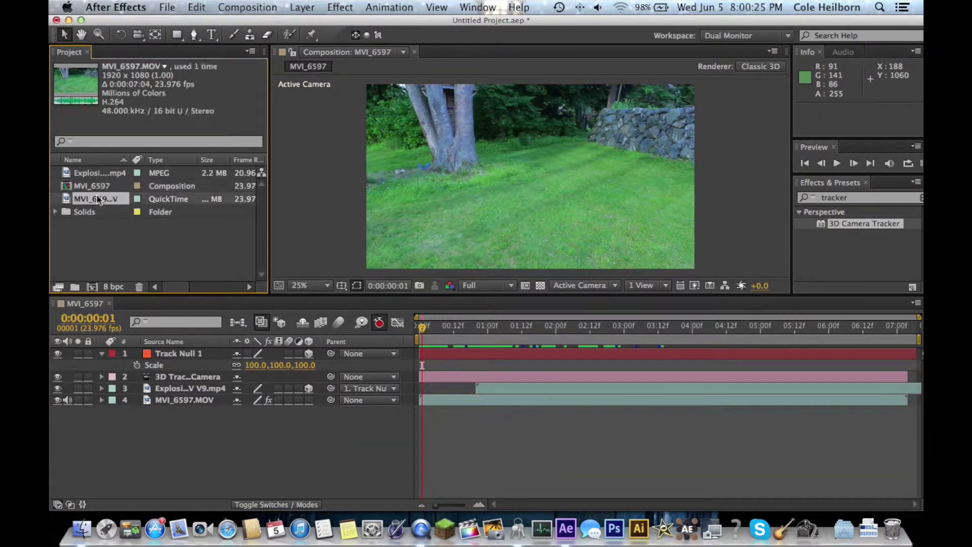
pyautogui.keyDown('super'); pyautogui.click(107, 175); pyautogui.keyUp('super')
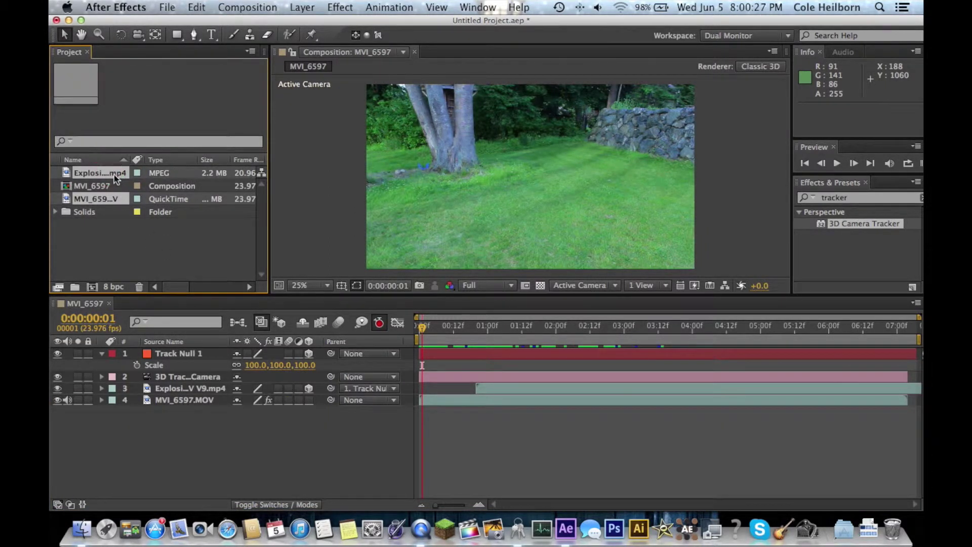
pyautogui.moveTo(103, 176); pyautogui.dragTo(92, 287)
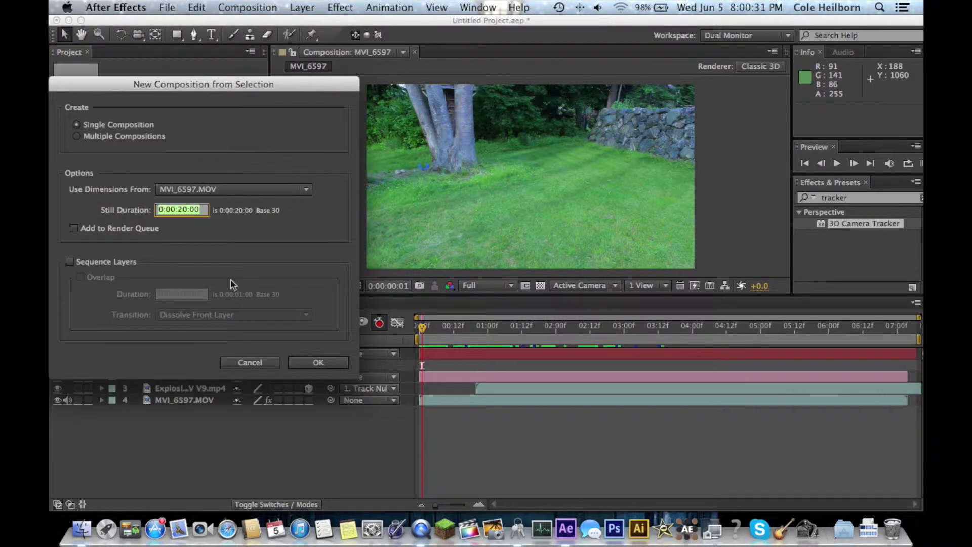
pyautogui.click(322, 363)
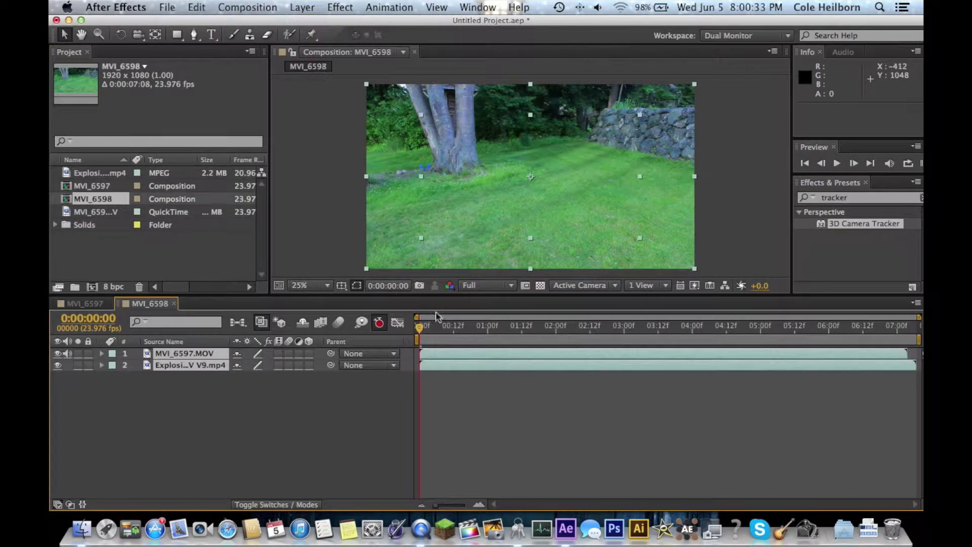
pyautogui.click(469, 406)
# Search Effects & Presets for '3d cam' and apply 3D Camera Tracker to MVI_6597.MOV
pyautogui.click(202, 354)
pyautogui.click(235, 406)
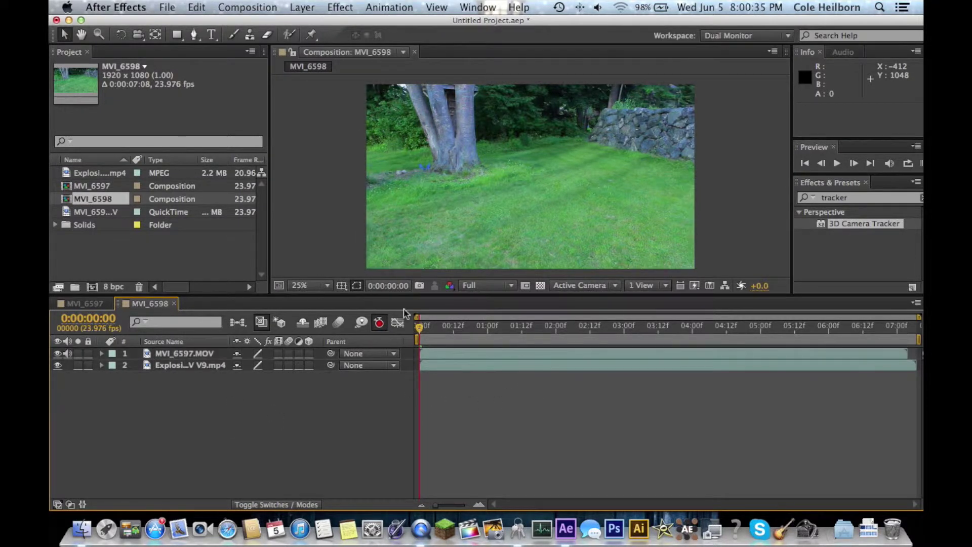
pyautogui.click(858, 198)
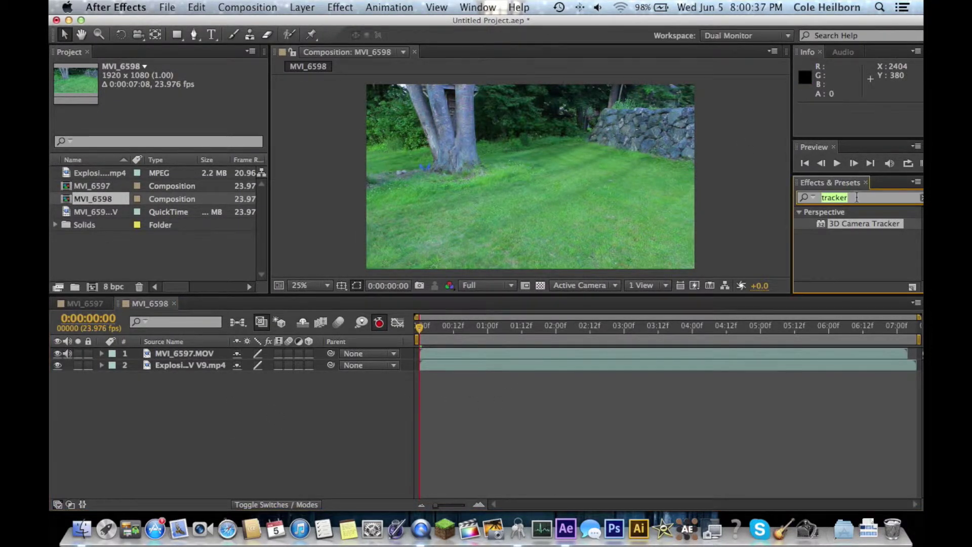
pyautogui.press('BackSpace')
pyautogui.click(809, 197)
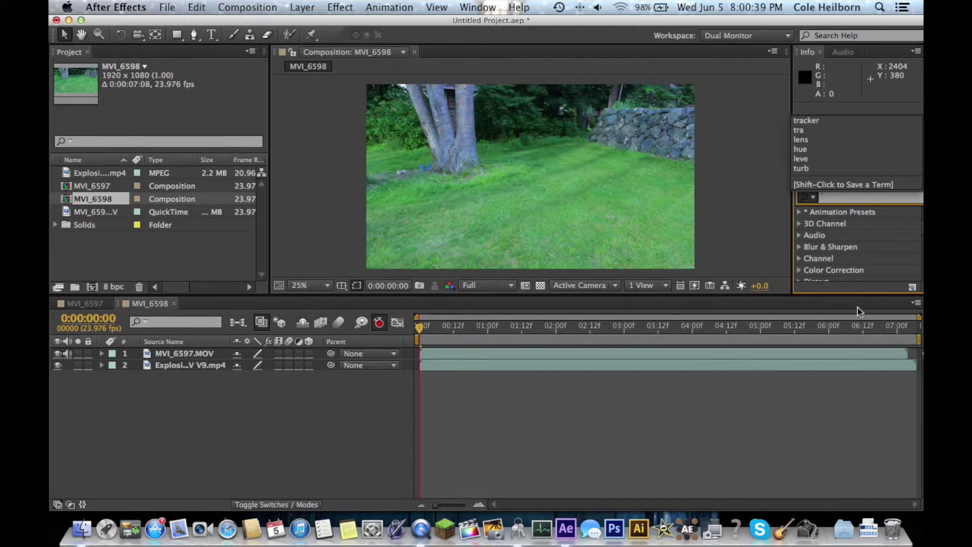
pyautogui.click(838, 198)
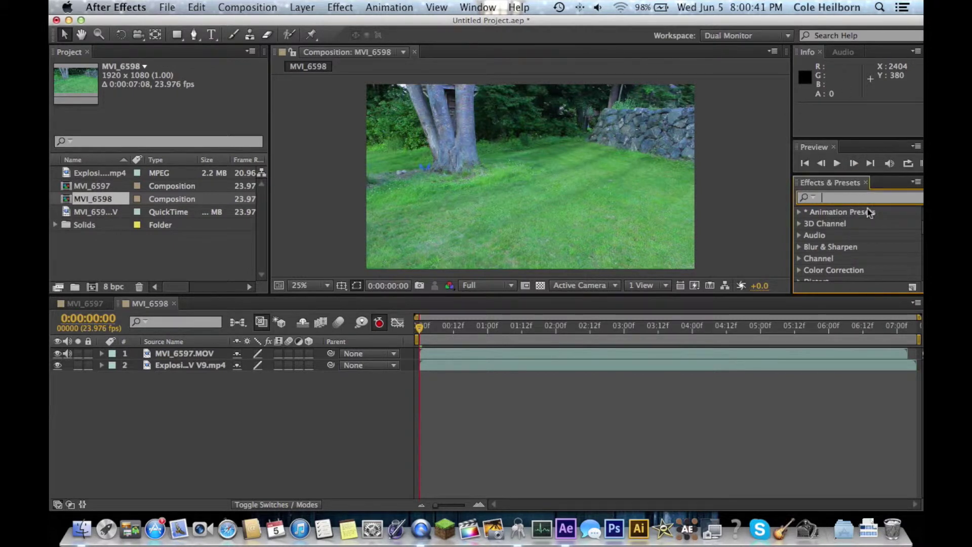
pyautogui.write('3d cam')
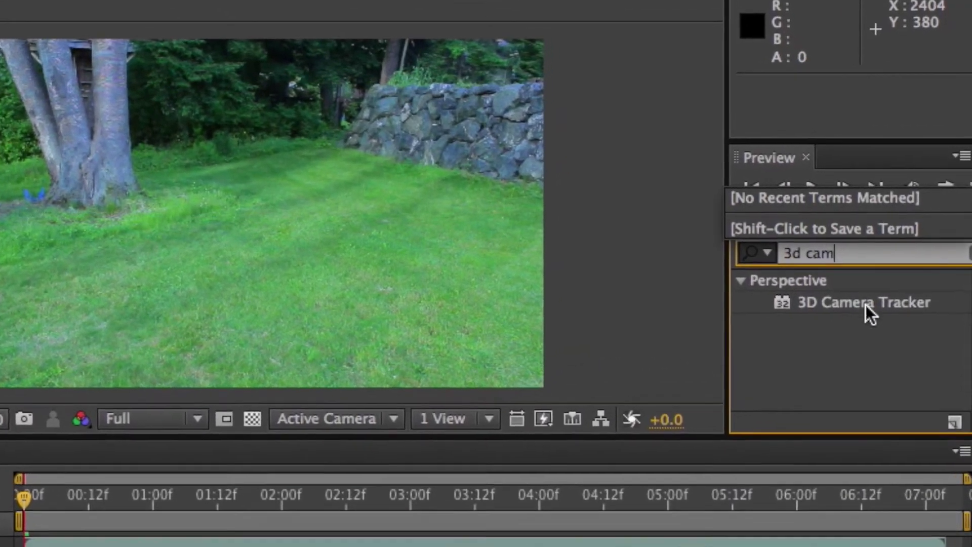
pyautogui.moveTo(866, 304); pyautogui.dragTo(185, 446)
pyautogui.moveTo(42, 489); pyautogui.dragTo(167, 358)
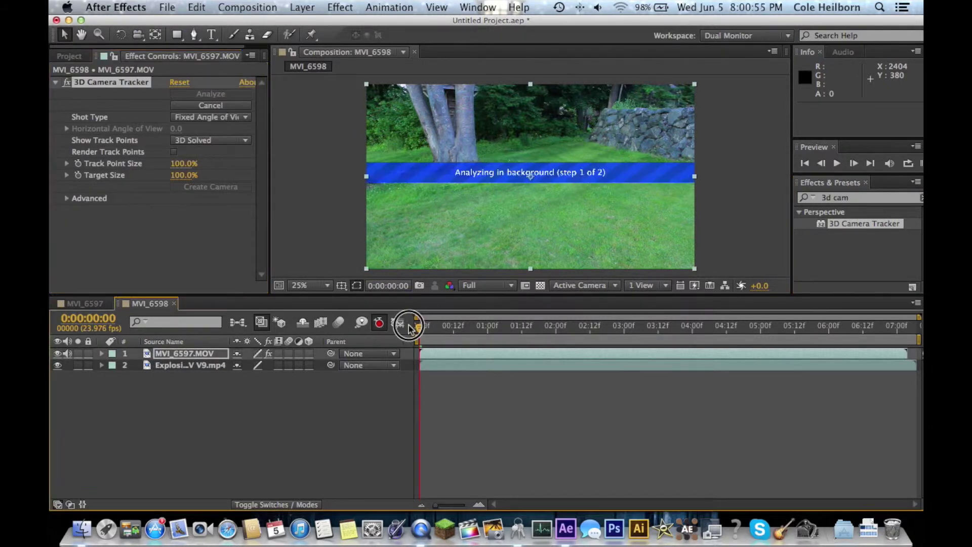
pyautogui.click(229, 252)
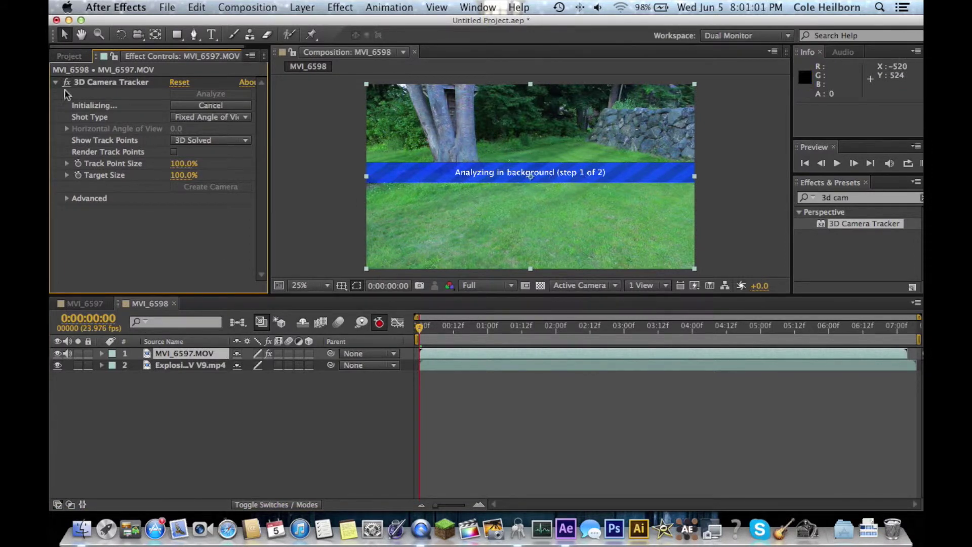
pyautogui.press('super+Tab')
pyautogui.click(133, 212)
# Inspect the Advanced Solve Method list, keeping Auto Detect, while the camera solve finishes
pyautogui.click(67, 198)
pyautogui.click(200, 211)
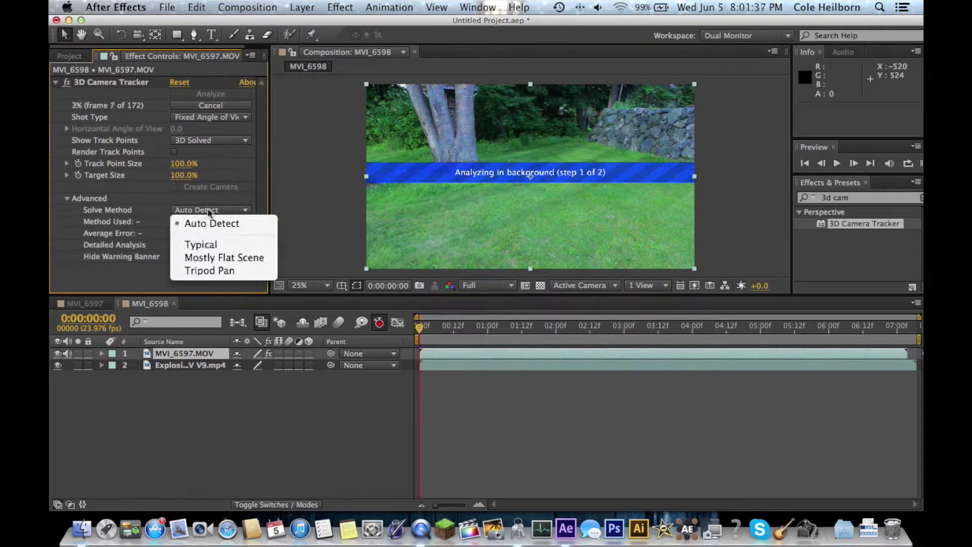
pyautogui.click(145, 200)
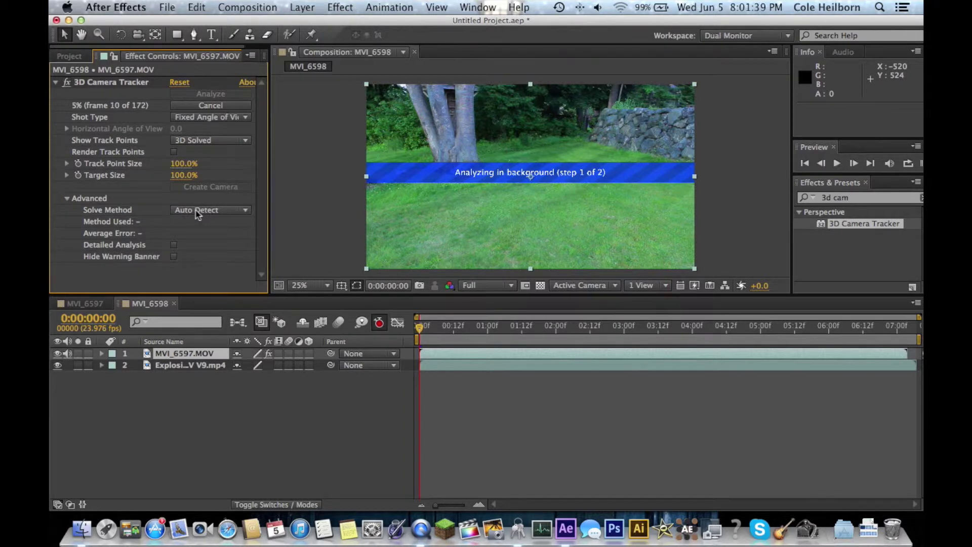
pyautogui.click(199, 211)
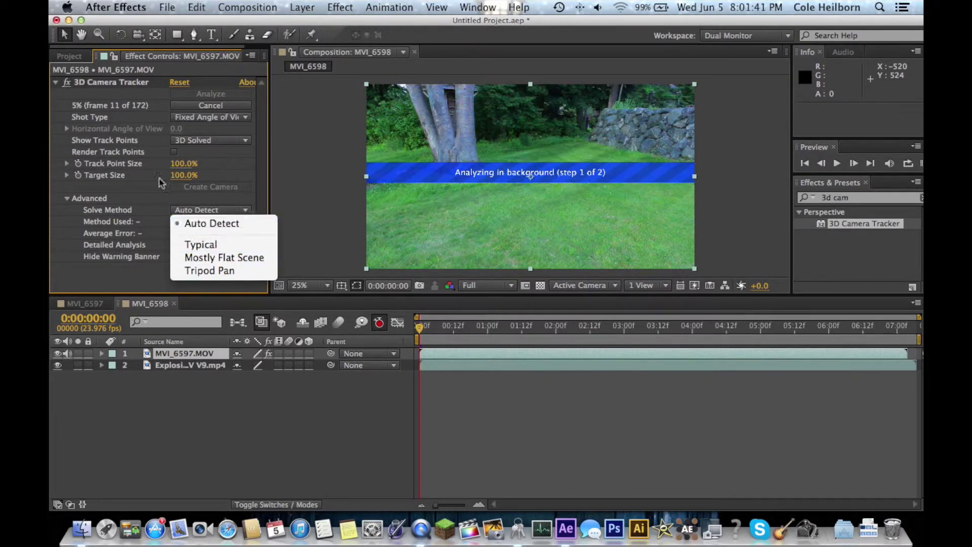
pyautogui.click(150, 198)
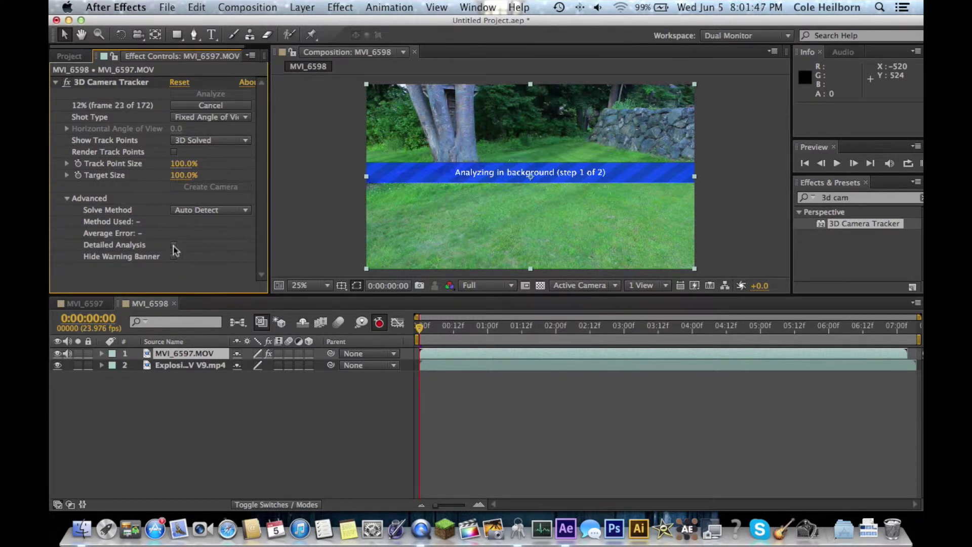
pyautogui.click(67, 198)
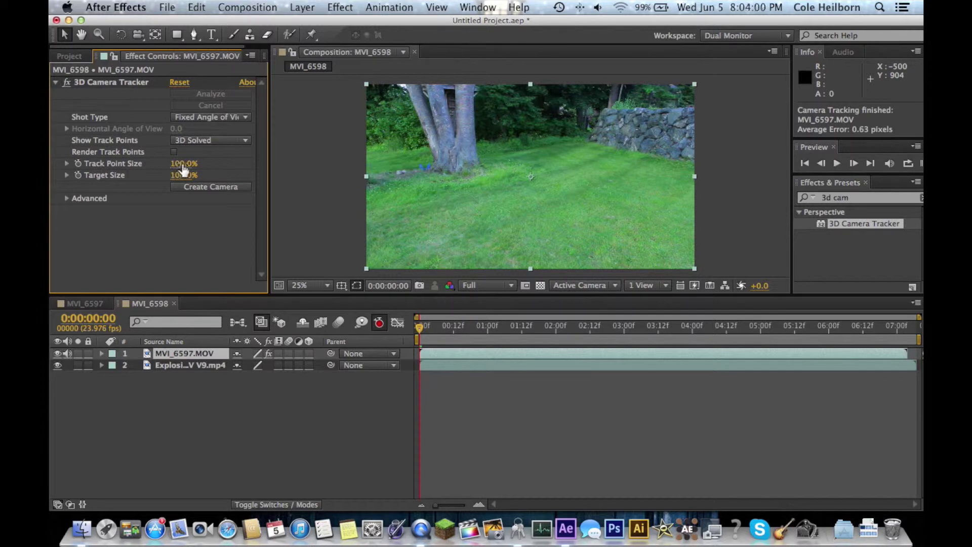
# Set Track Point Size to 127% and step through frames to check the track points
pyautogui.moveTo(183, 163)
pyautogui.mouseDown()
pyautogui.moveTo(310, 163)
pyautogui.moveTo(177, 163)
pyautogui.moveTo(203, 164)
pyautogui.mouseUp()
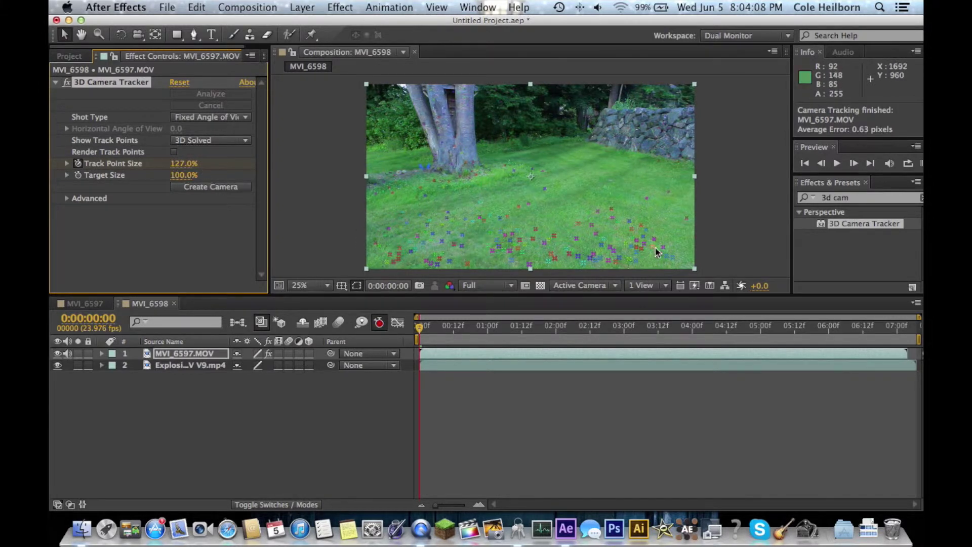
pyautogui.click(419, 330)
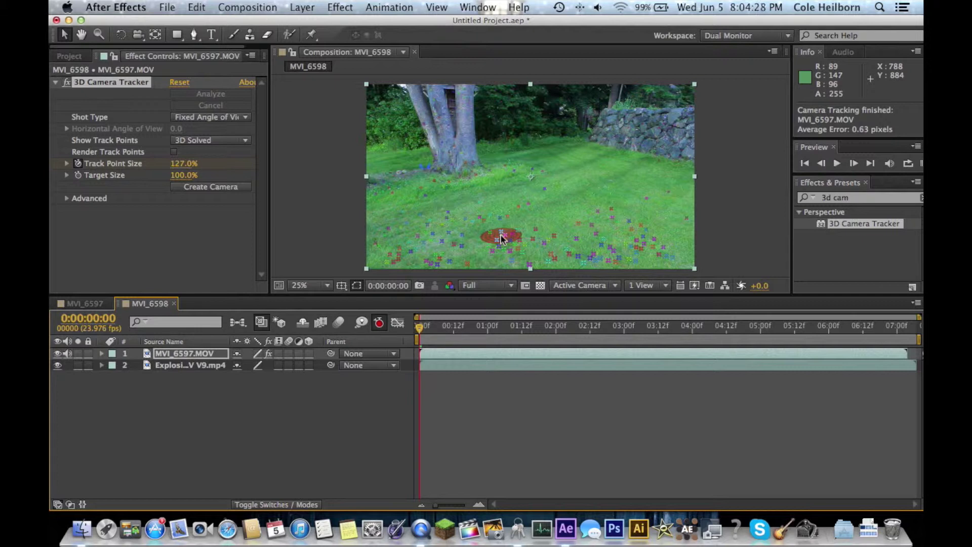
pyautogui.moveTo(419, 329); pyautogui.dragTo(460, 336)
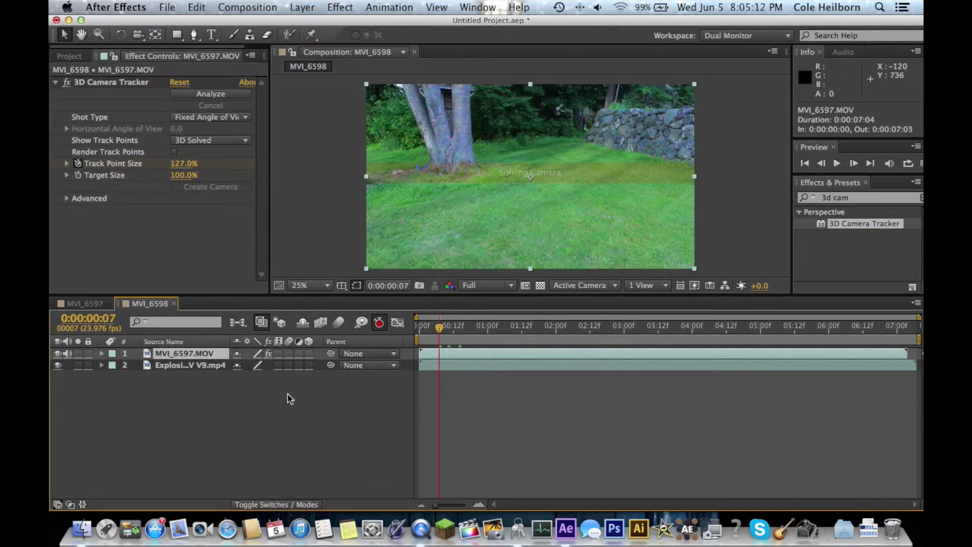
# On the first frame, show the track points and place the target near the tree trunk
pyautogui.moveTo(440, 328); pyautogui.dragTo(412, 330)
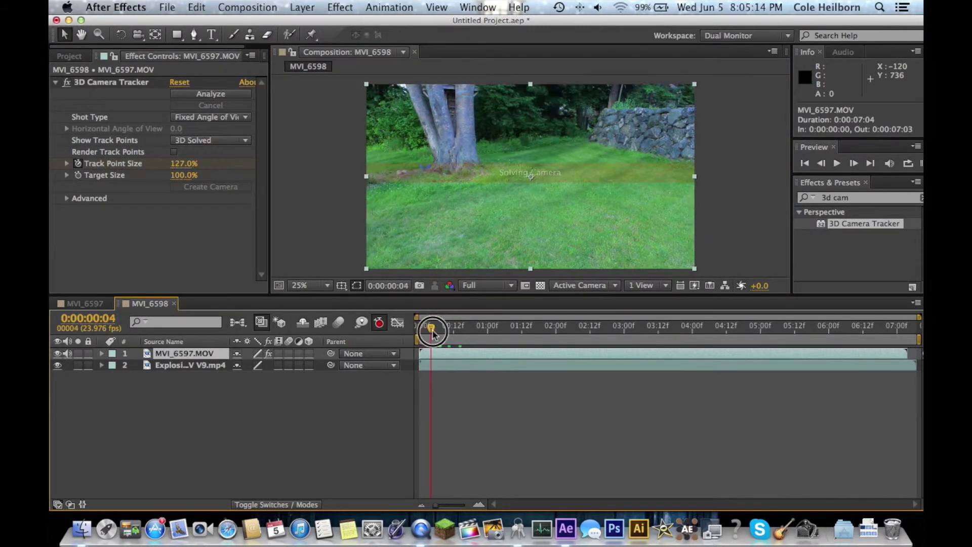
pyautogui.click(103, 82)
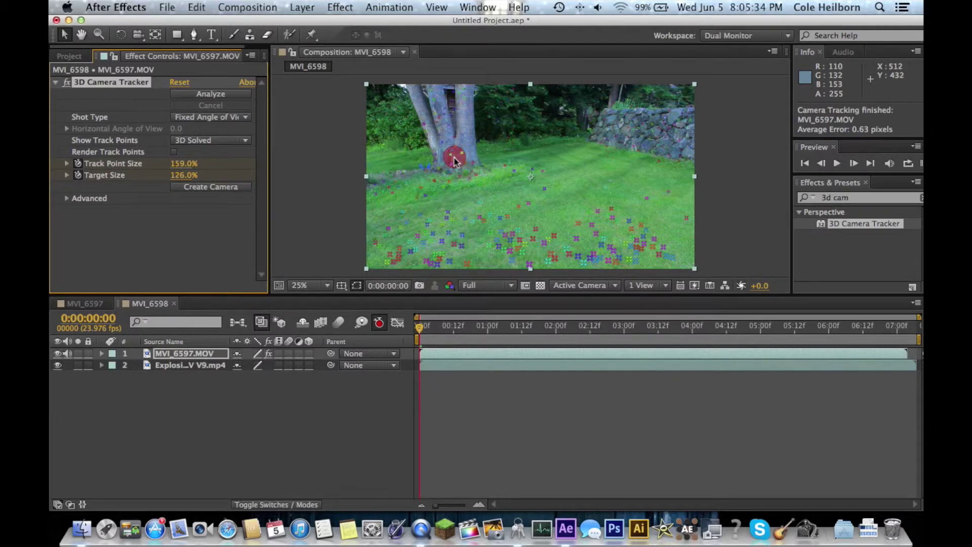
pyautogui.click(455, 160)
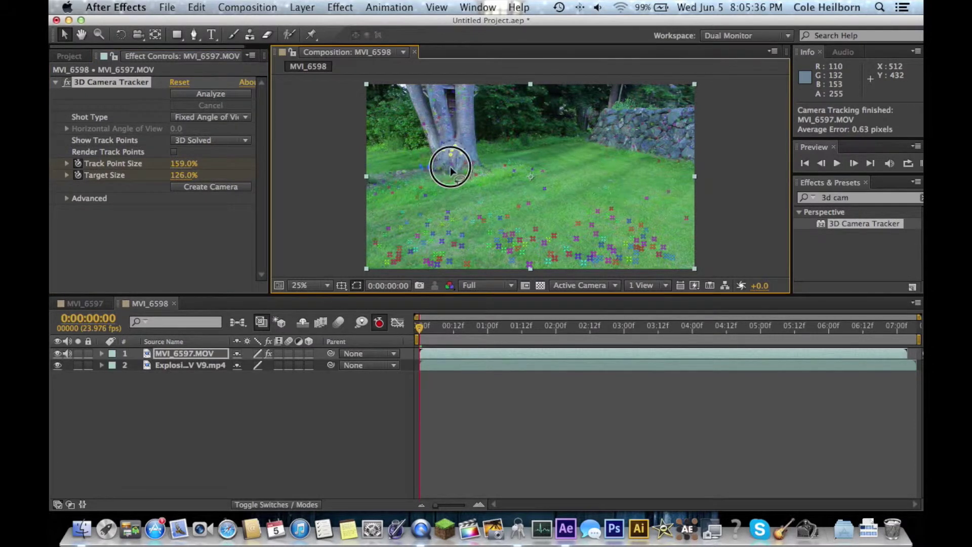
pyautogui.click(457, 159)
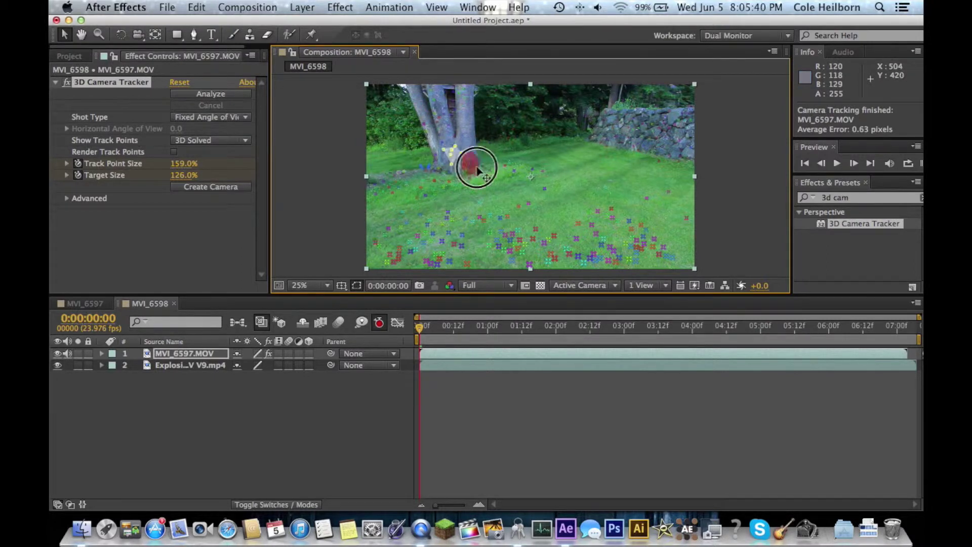
pyautogui.moveTo(478, 170); pyautogui.dragTo(450, 155)
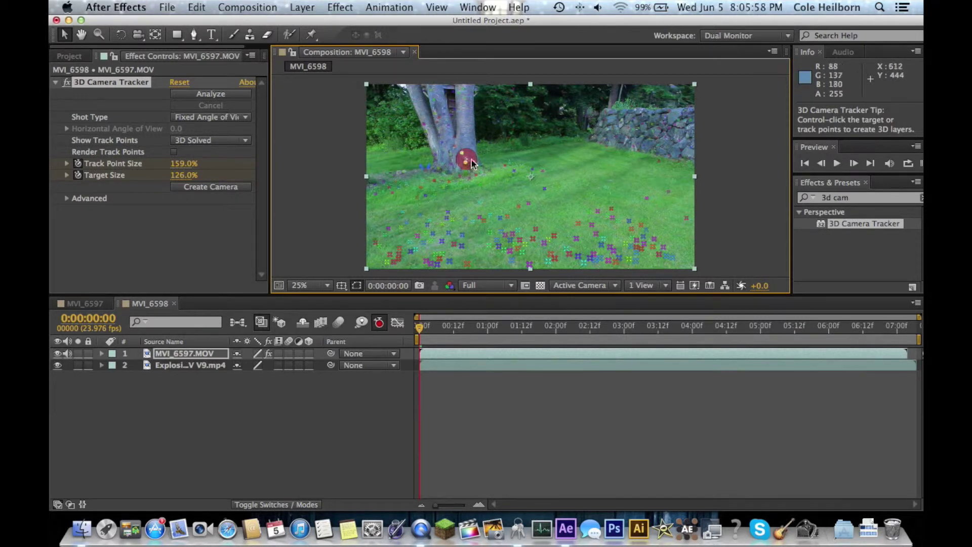
# Reselect track points around the tree base, move the target there, and zoom to inspect
pyautogui.click(466, 161)
pyautogui.moveTo(495, 158); pyautogui.dragTo(469, 166)
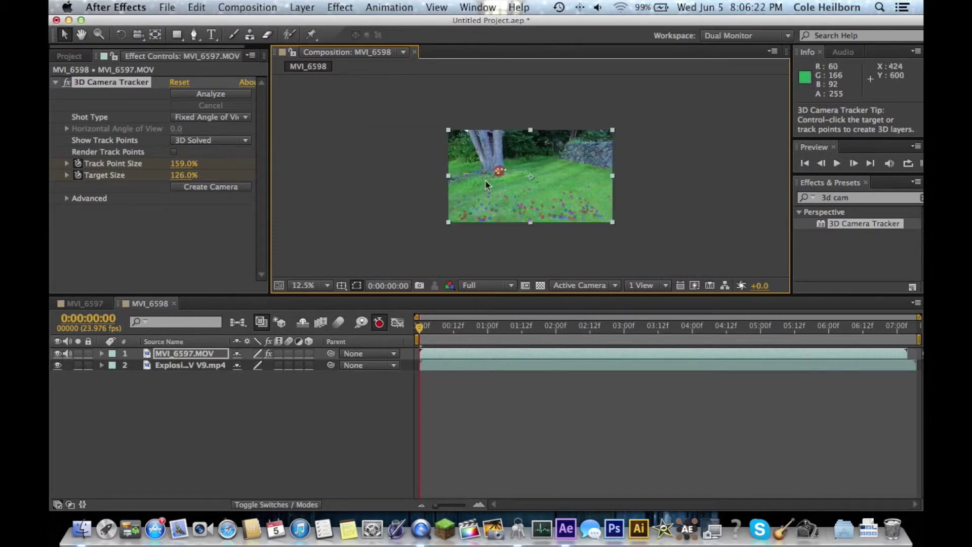
pyautogui.press('.')
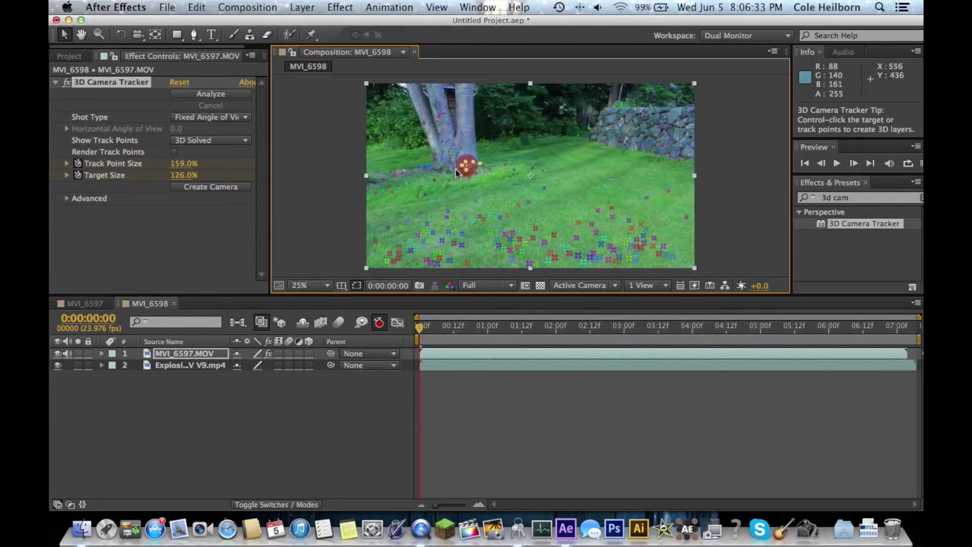
pyautogui.press('.')
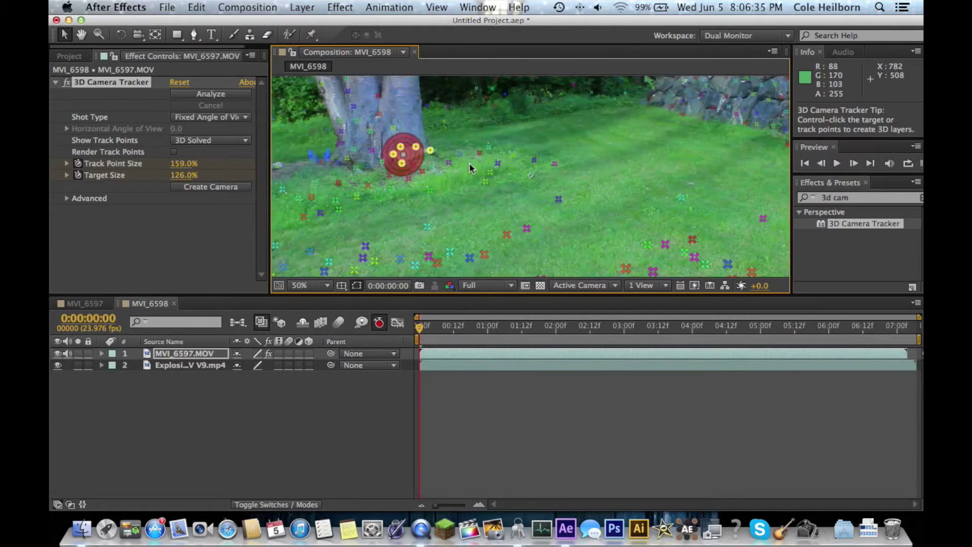
pyautogui.press(',')
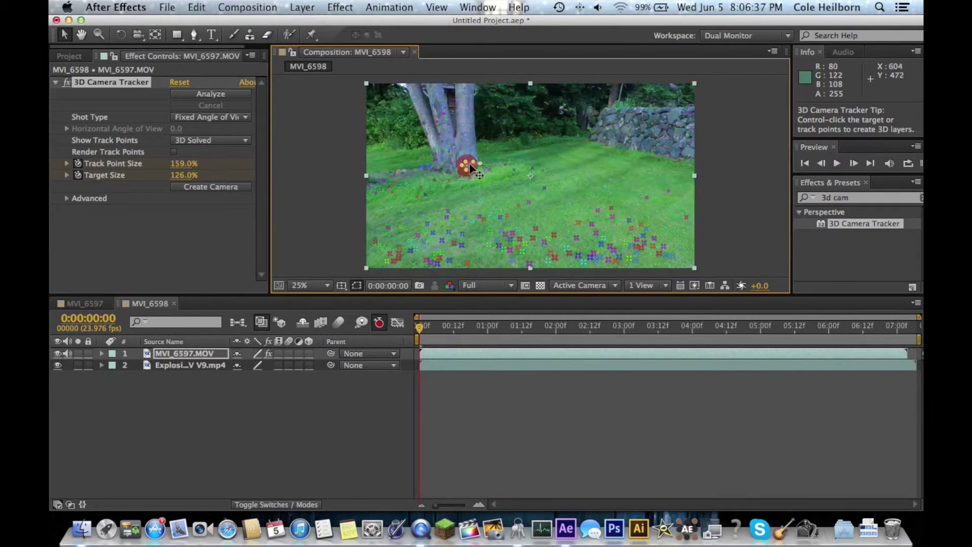
# Create Track Null 1 and a 3D Tracker Camera from the tree-base target, then scrub to verify
pyautogui.rightClick(471, 167)
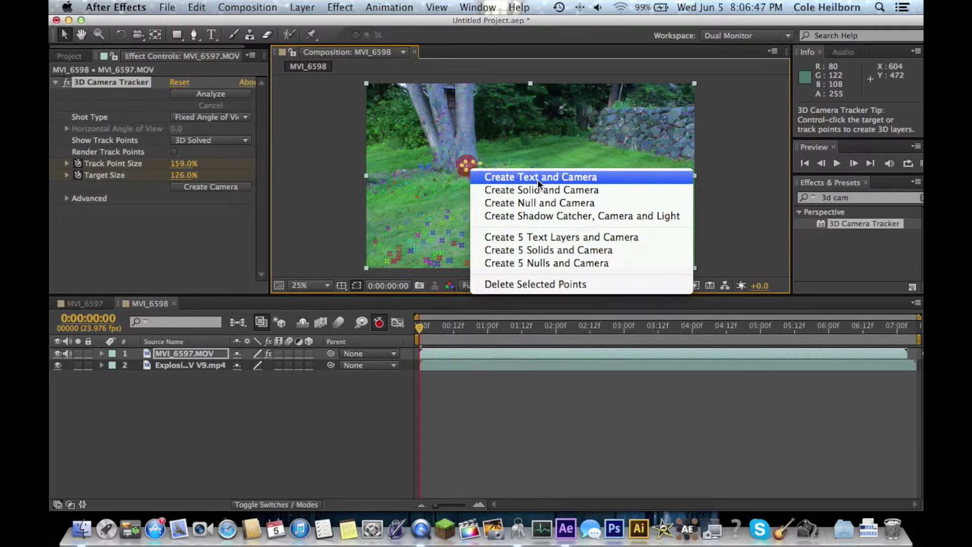
pyautogui.click(537, 207)
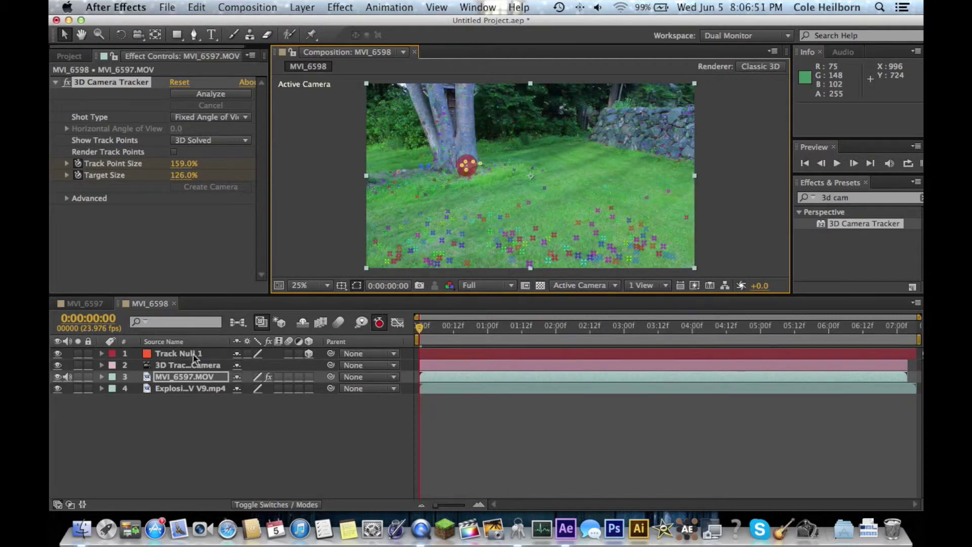
pyautogui.click(194, 356)
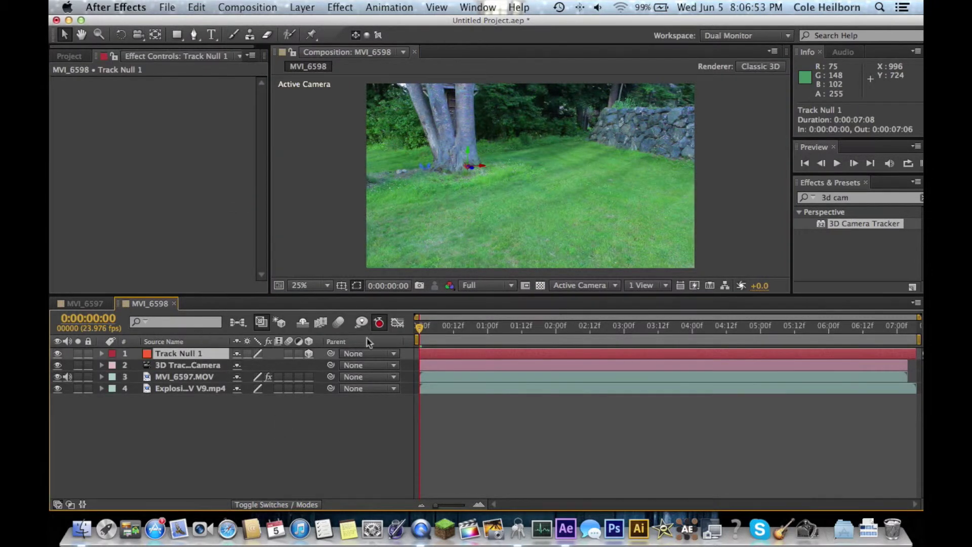
pyautogui.moveTo(419, 326); pyautogui.dragTo(202, 357)
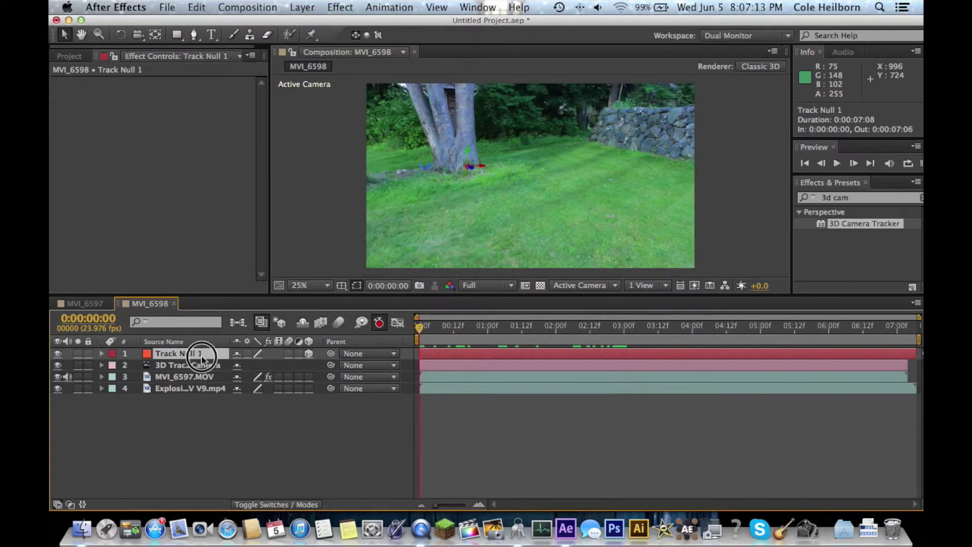
# Move the Explosion layer above MVI_6597.MOV and set its blending mode to Screen
pyautogui.click(199, 388)
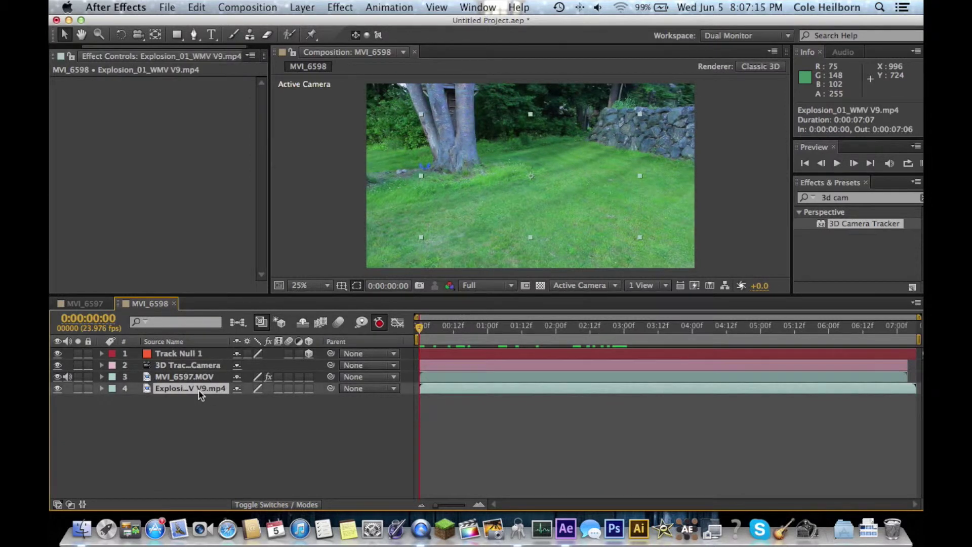
pyautogui.moveTo(199, 395); pyautogui.dragTo(195, 383)
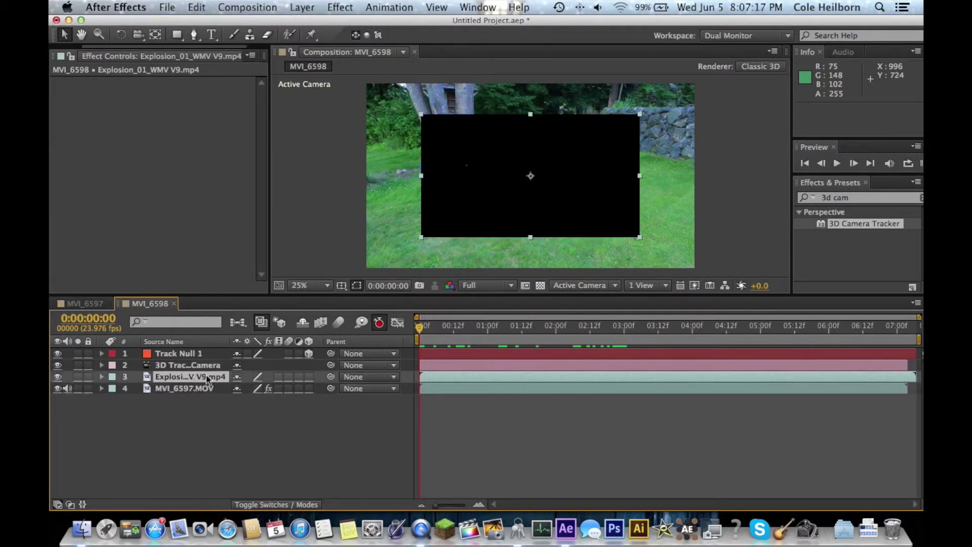
pyautogui.rightClick(474, 191)
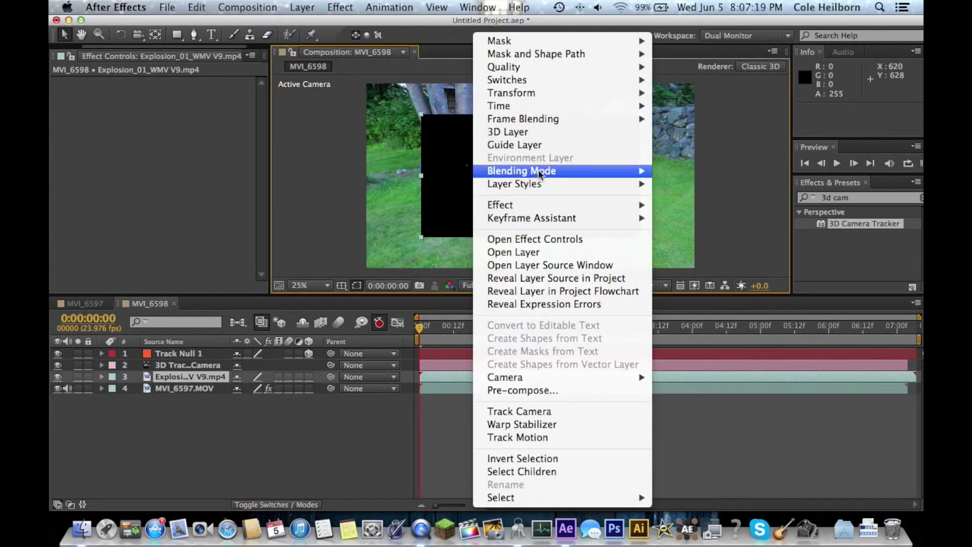
pyautogui.moveTo(540, 174)
pyautogui.click(689, 169)
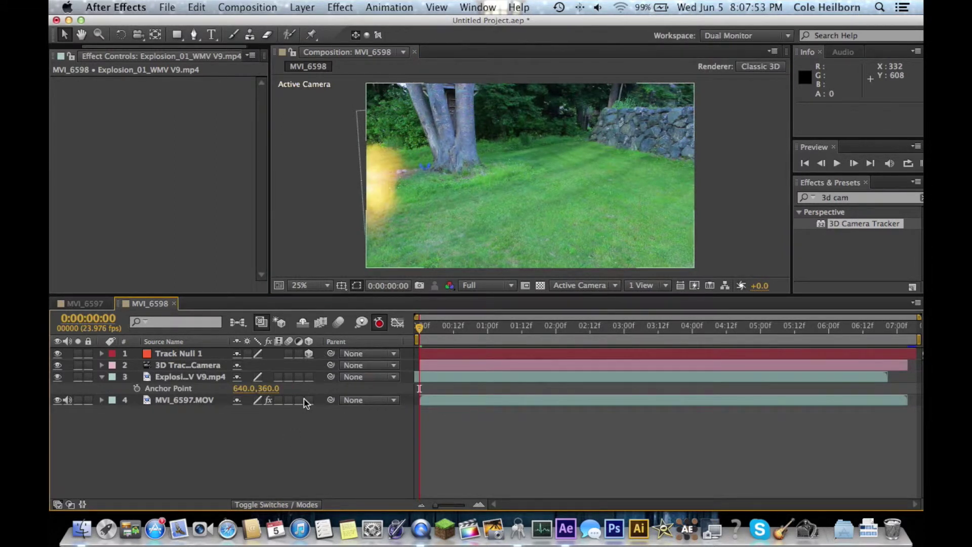
# Toggle between the Switches and Modes columns to confirm the explosion uses Screen
pyautogui.click(293, 506)
pyautogui.click(293, 505)
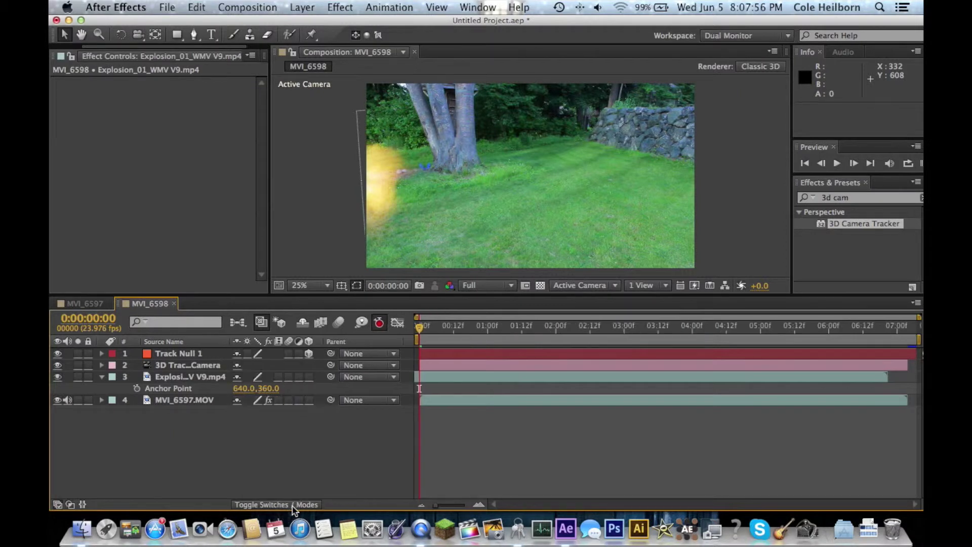
pyautogui.click(293, 505)
pyautogui.click(292, 505)
pyautogui.click(300, 506)
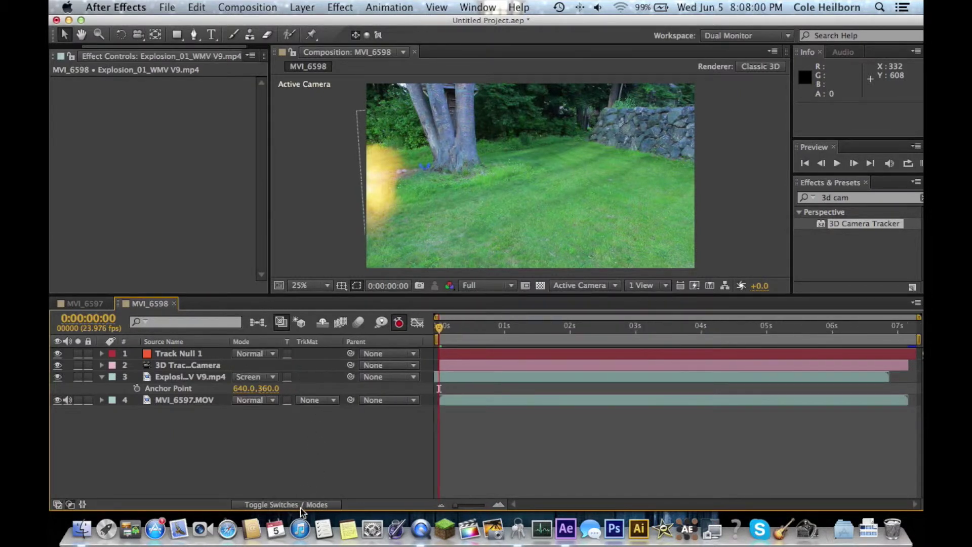
pyautogui.click(300, 505)
pyautogui.click(300, 505)
pyautogui.click(300, 506)
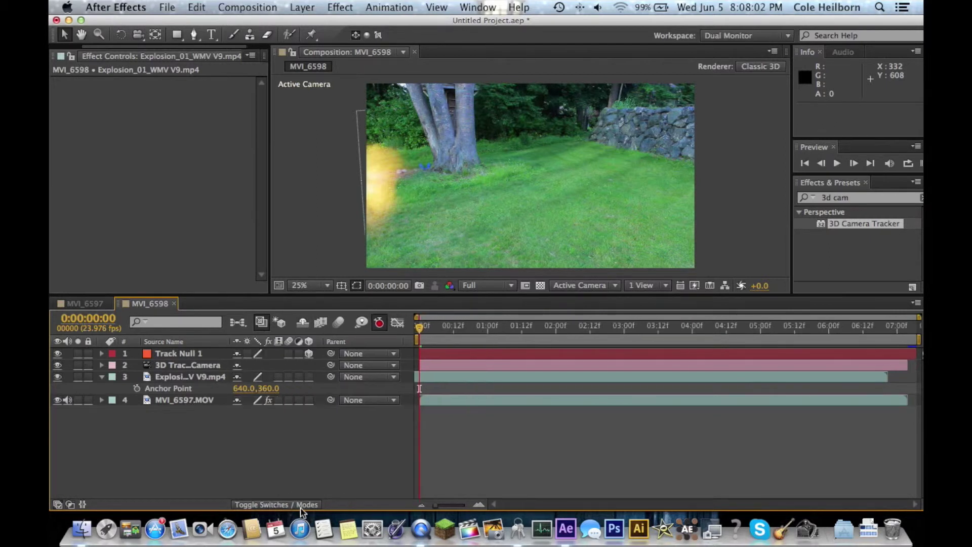
# Make the explosion 3D, parent it to Track Null 1, and scrub to check it follows
pyautogui.click(309, 377)
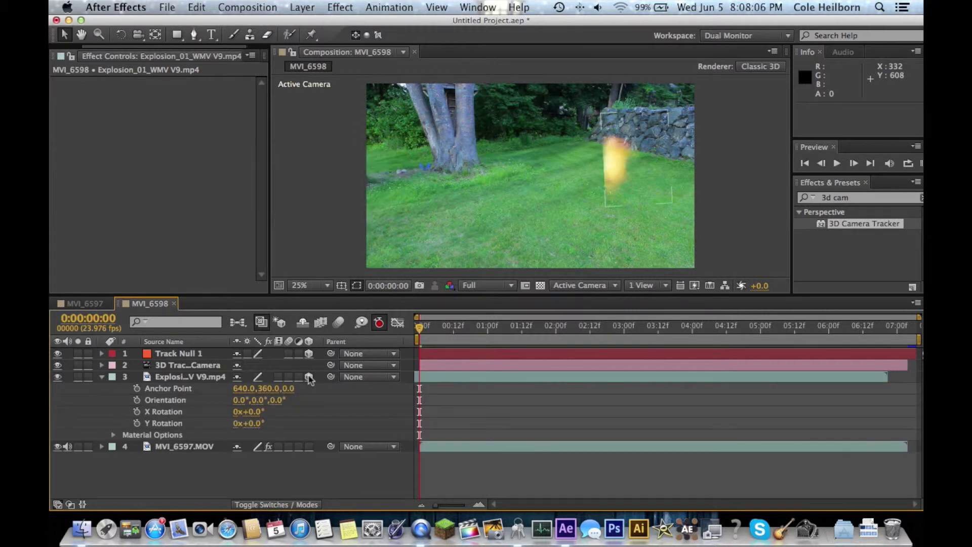
pyautogui.moveTo(625, 164); pyautogui.dragTo(396, 187)
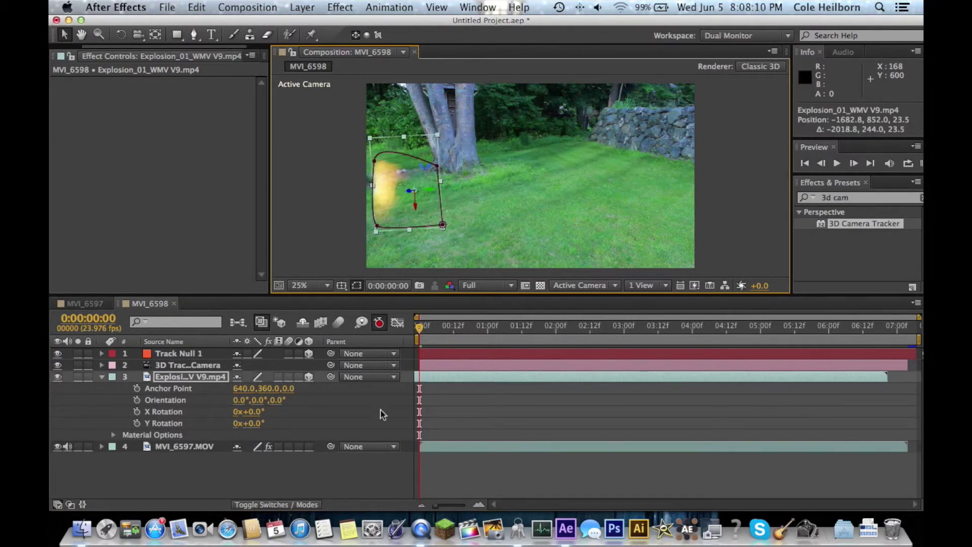
pyautogui.click(306, 490)
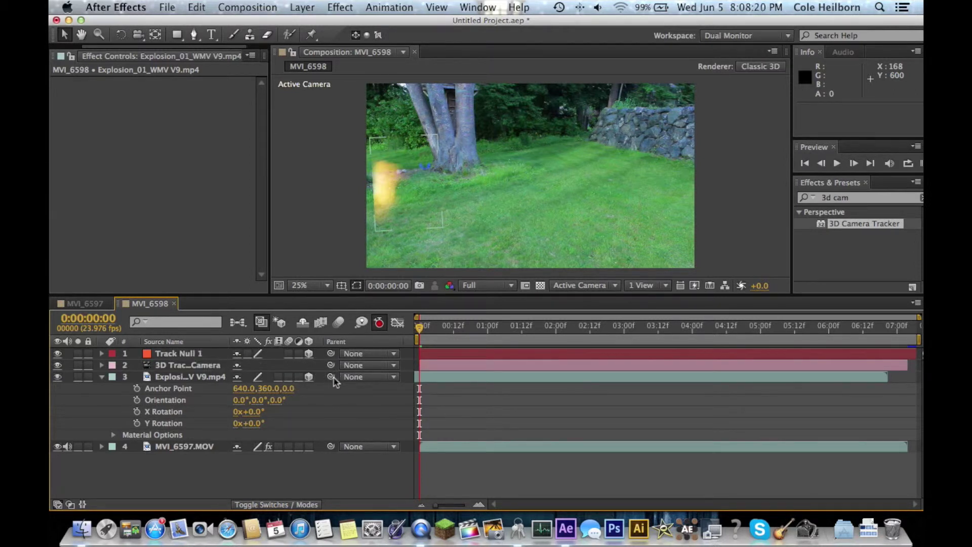
pyautogui.moveTo(331, 377); pyautogui.dragTo(186, 357)
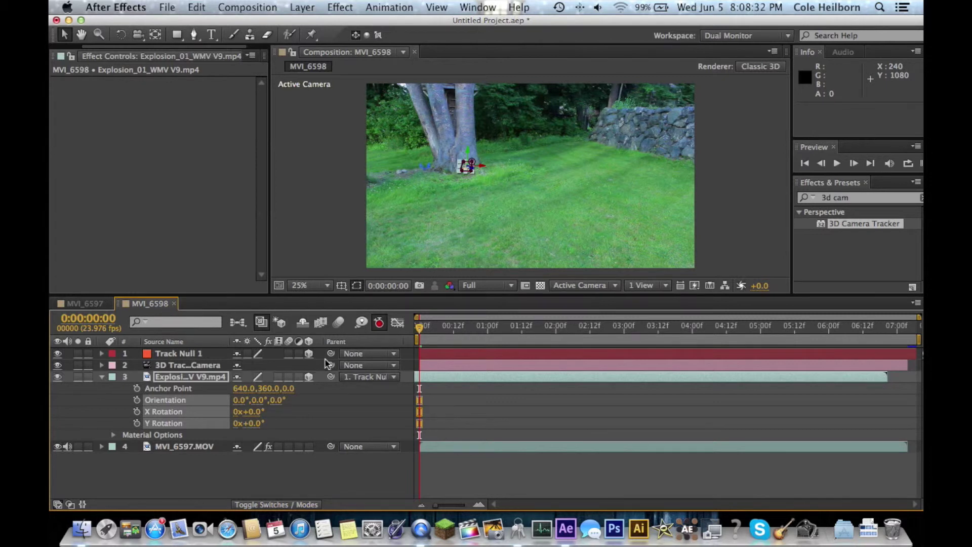
pyautogui.moveTo(419, 330); pyautogui.dragTo(477, 330)
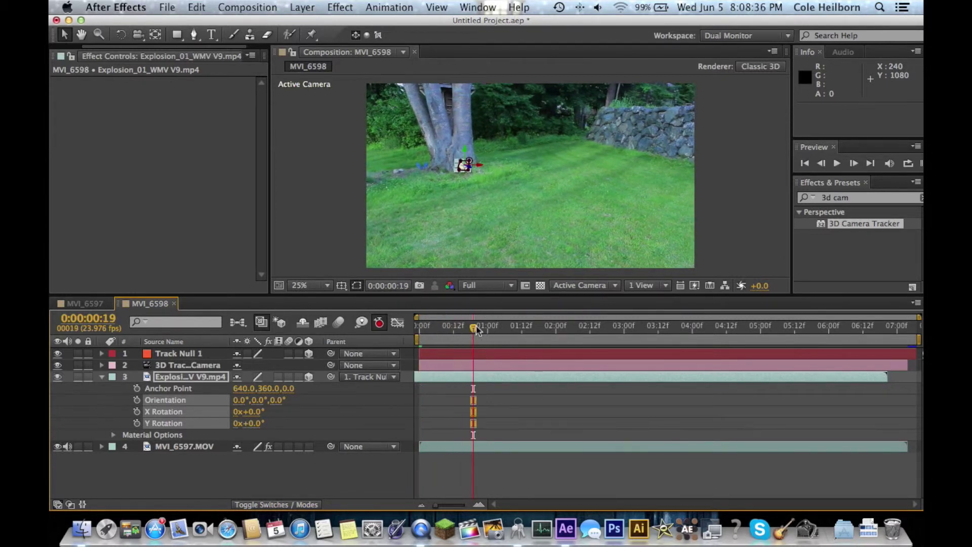
# Show the explosion's Scale, preview its size, and shift its start later in the timeline
pyautogui.press('.')
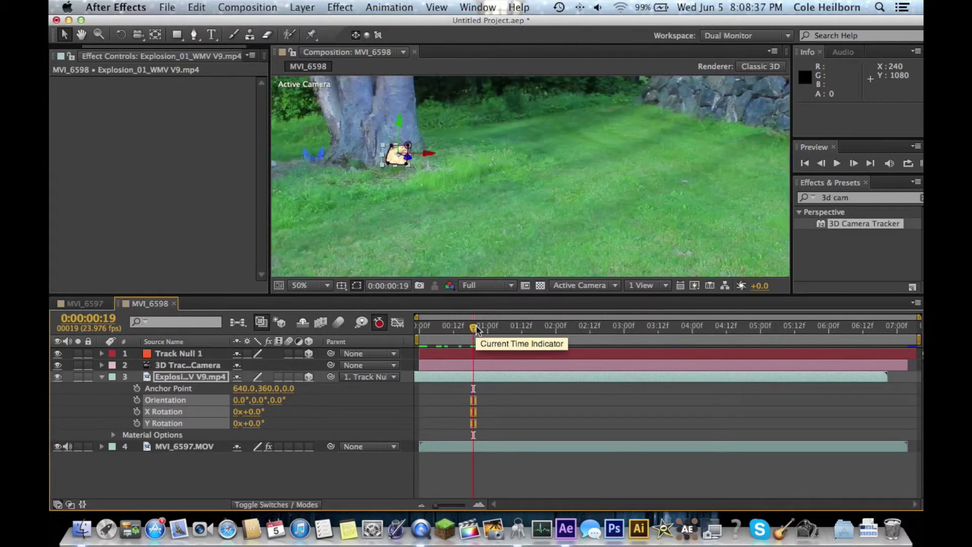
pyautogui.click(167, 376)
pyautogui.press('s')
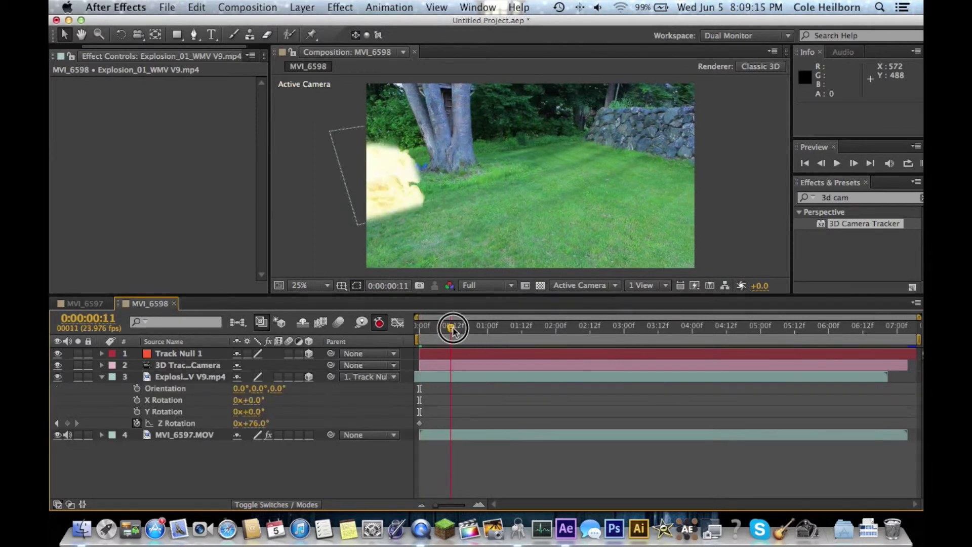
pyautogui.moveTo(453, 330); pyautogui.dragTo(553, 330)
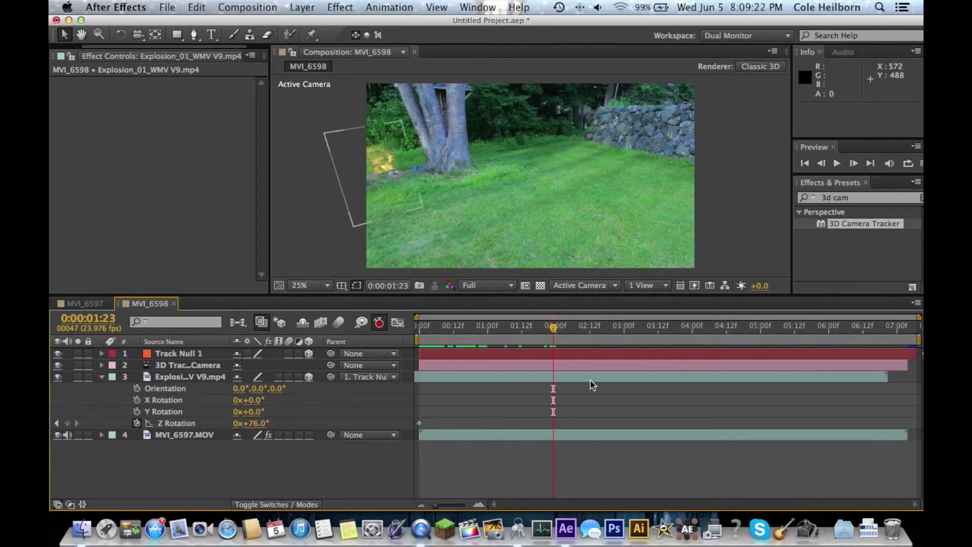
pyautogui.moveTo(573, 375); pyautogui.dragTo(668, 377)
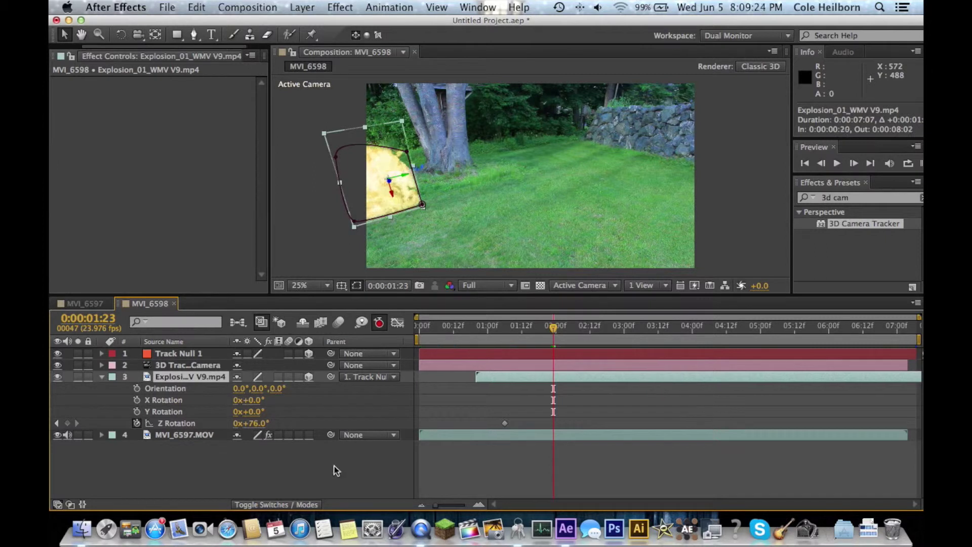
pyautogui.click(355, 465)
pyautogui.moveTo(556, 332); pyautogui.dragTo(653, 330)
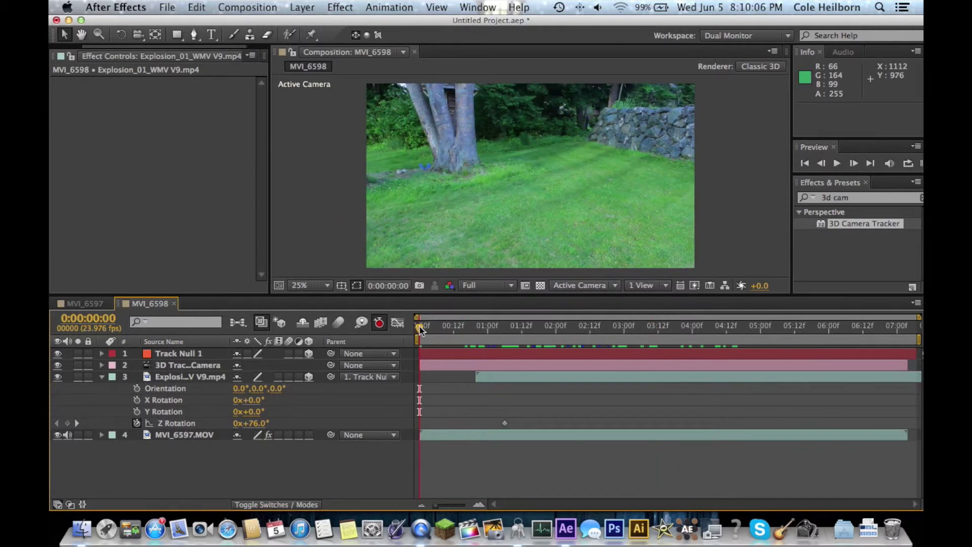
pyautogui.moveTo(420, 329); pyautogui.dragTo(581, 329)
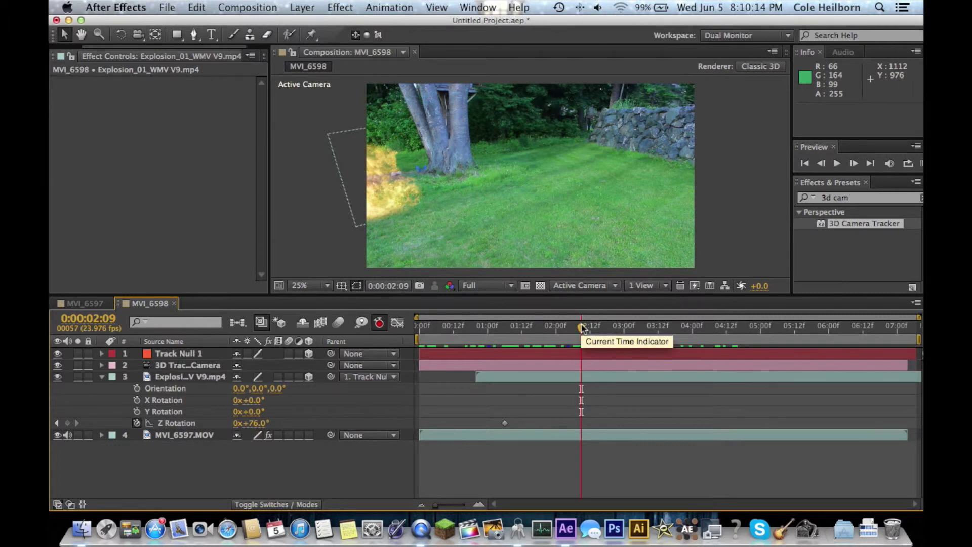
pyautogui.moveTo(581, 329); pyautogui.dragTo(418, 328)
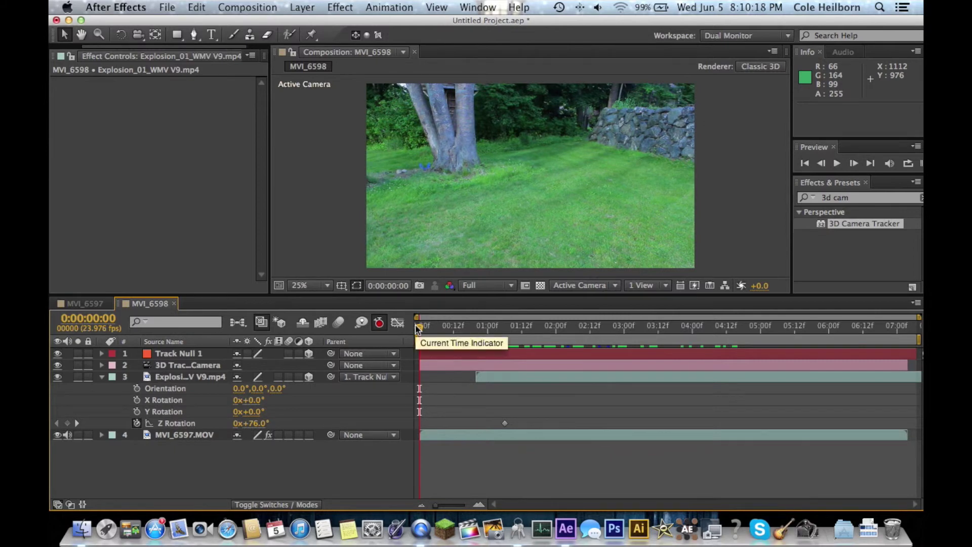